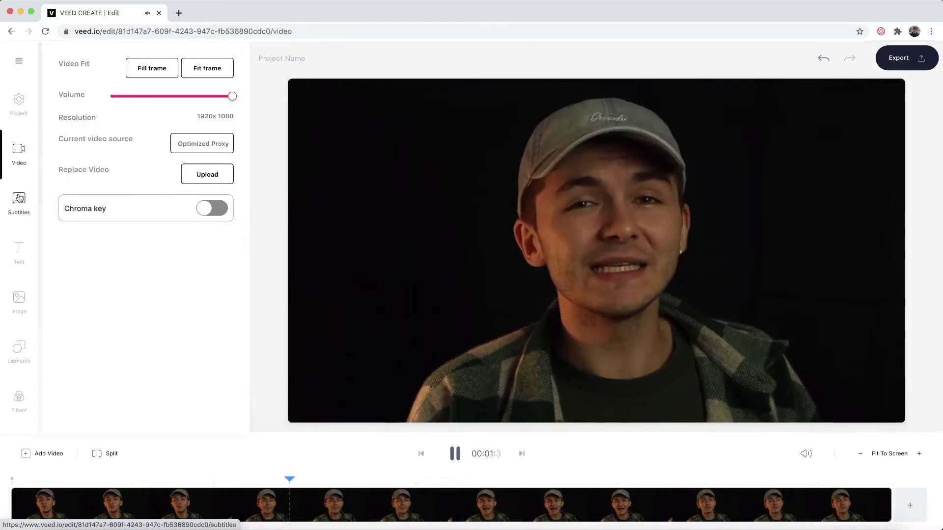
Browse the subtitle, text and image tools, then start a new project and upload the skate video.
{"action": "left_click", "coordinate": [19, 200]}
{"action": "left_click", "coordinate": [19, 249]}
{"action": "left_click", "coordinate": [19, 287]}
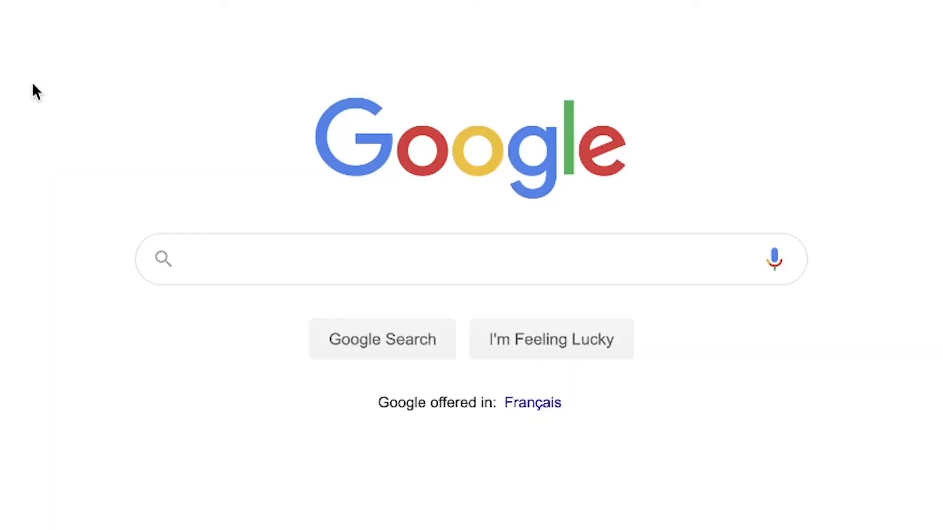
{"action": "type", "text": "veed.io"}
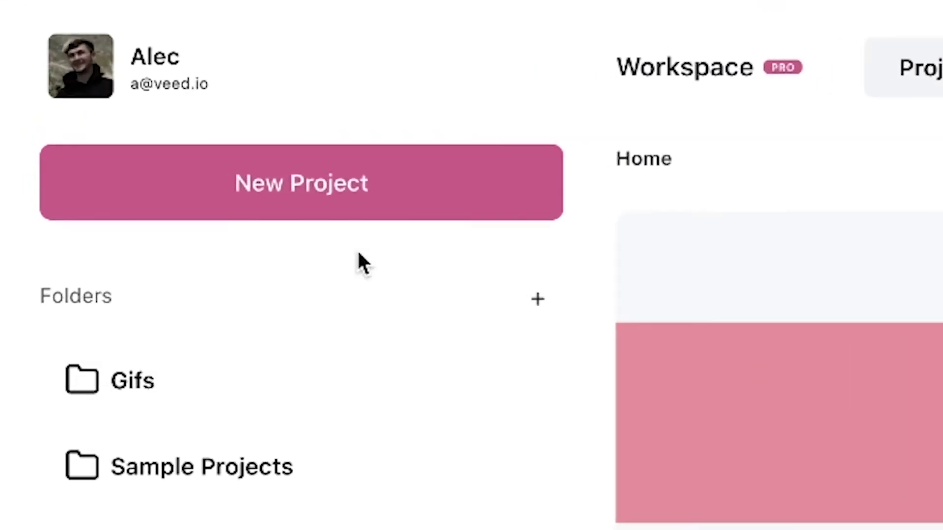
{"action": "left_click", "coordinate": [356, 189]}
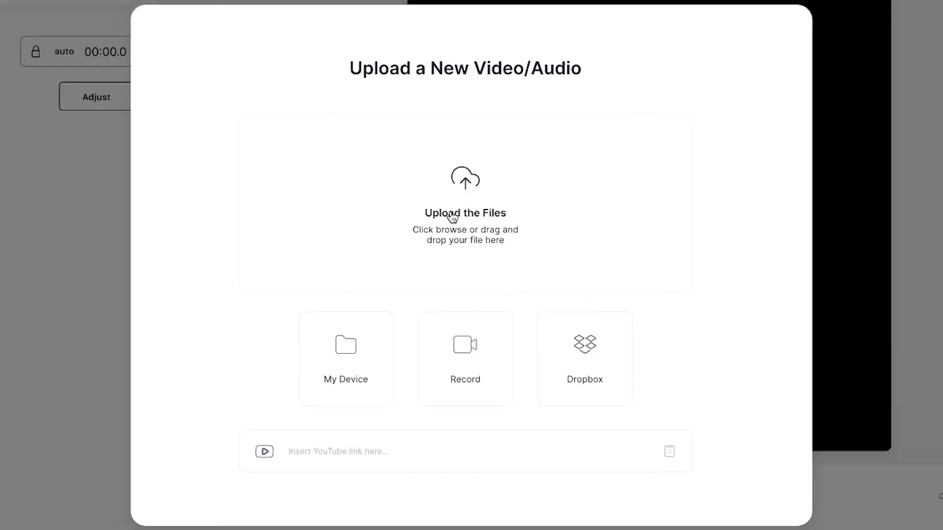
{"action": "left_click", "coordinate": [501, 240]}
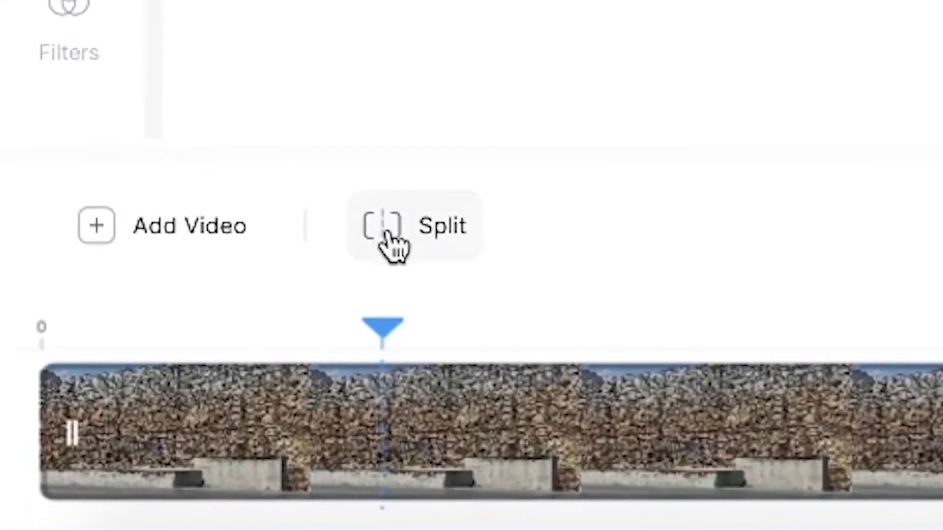
Split the skate clip at two points and delete the middle piece between the cuts.
{"action": "left_click", "coordinate": [395, 247]}
{"action": "left_click", "coordinate": [507, 335]}
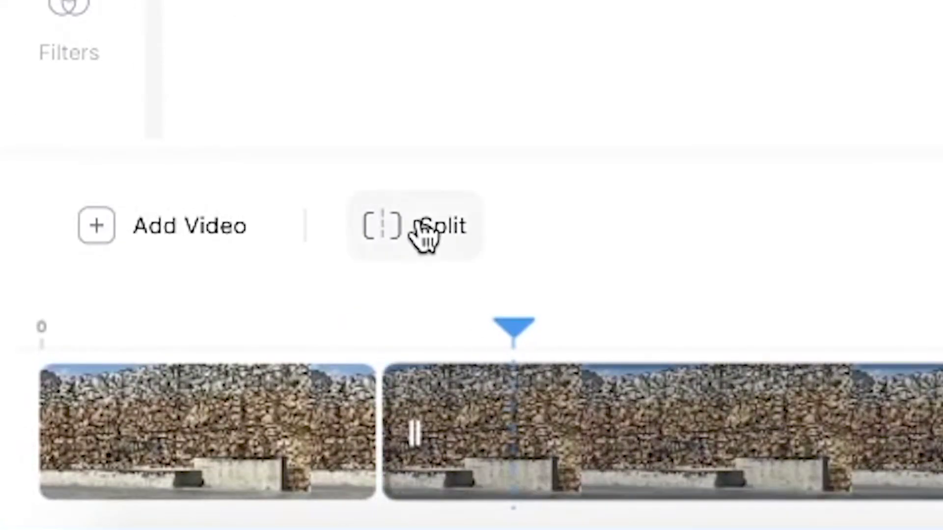
{"action": "left_click", "coordinate": [421, 231]}
{"action": "left_click", "coordinate": [438, 399]}
{"action": "key", "text": "Delete"}
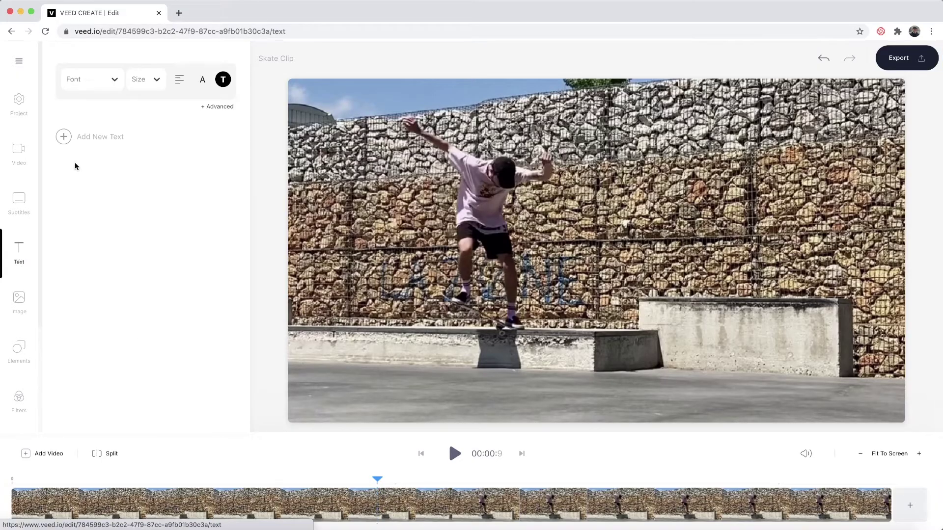
Add a 'Skateboarding' text layer in Anton font, size 60, coloured white.
{"action": "left_click", "coordinate": [89, 138]}
{"action": "type", "text": "Skateboarding"}
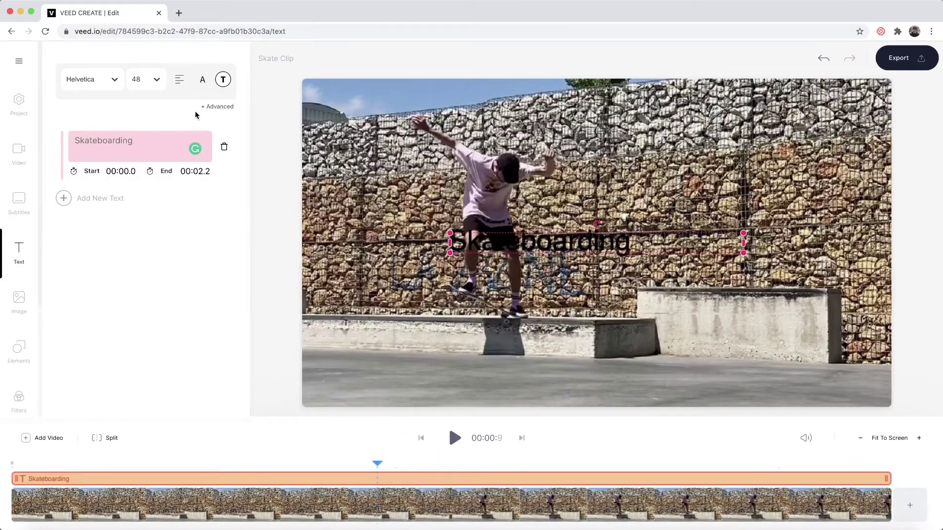
{"action": "left_click", "coordinate": [214, 107]}
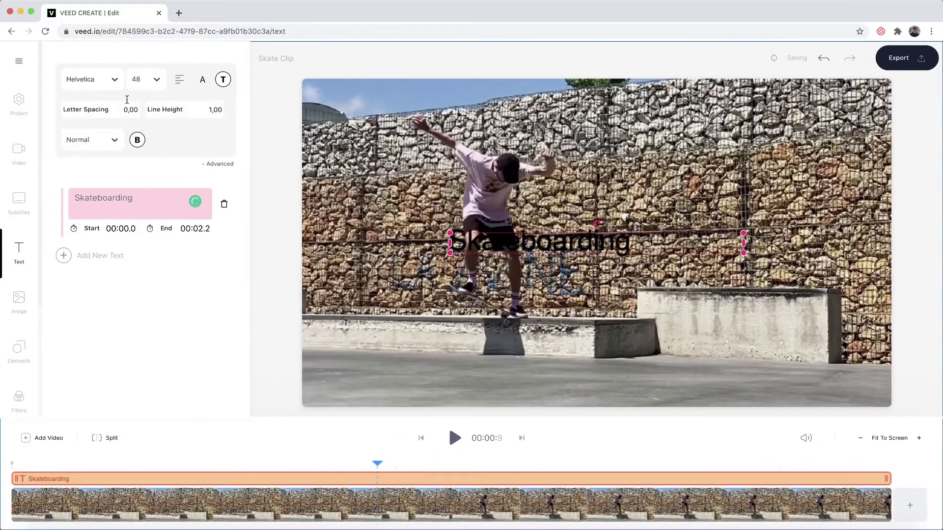
{"action": "left_click", "coordinate": [88, 79]}
{"action": "left_click", "coordinate": [90, 194]}
{"action": "left_click", "coordinate": [146, 81]}
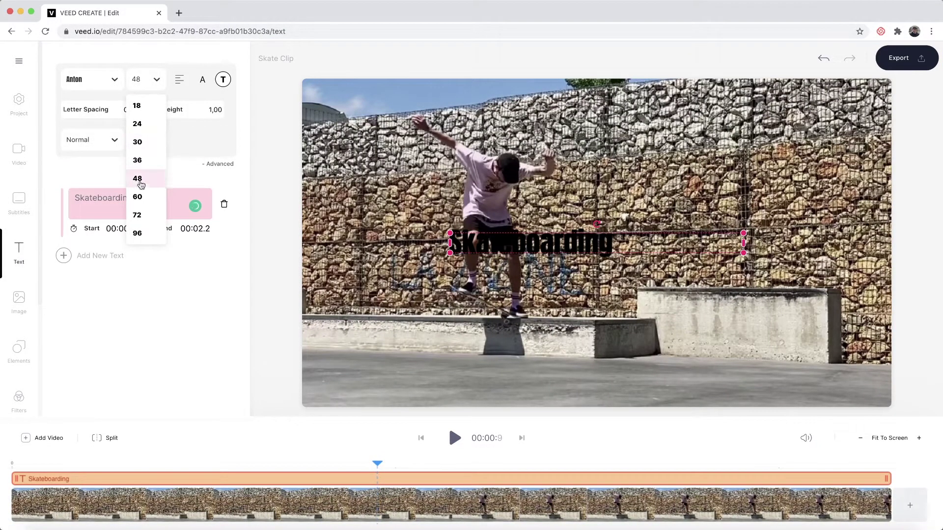
{"action": "left_click", "coordinate": [137, 196]}
{"action": "left_click", "coordinate": [222, 79]}
{"action": "left_click", "coordinate": [196, 196]}
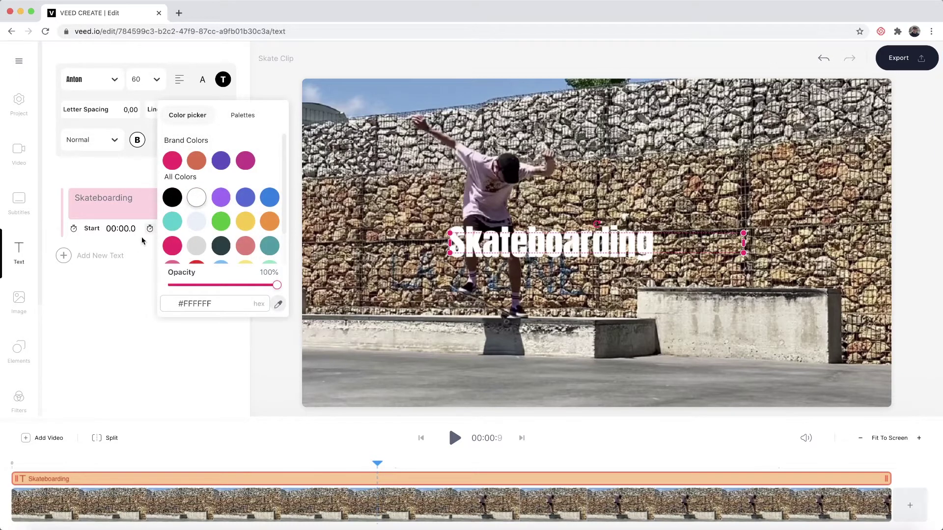
Move the caption to the bottom-left, trim its timeline bar to part of the clip, and preview it.
{"action": "mouse_move", "coordinate": [535, 248]}
{"action": "left_mouse_down"}
{"action": "mouse_move", "coordinate": [405, 396]}
{"action": "mouse_move", "coordinate": [403, 387]}
{"action": "left_mouse_up"}
{"action": "left_click_drag", "start_coordinate": [95, 229], "coordinate": [93, 229]}
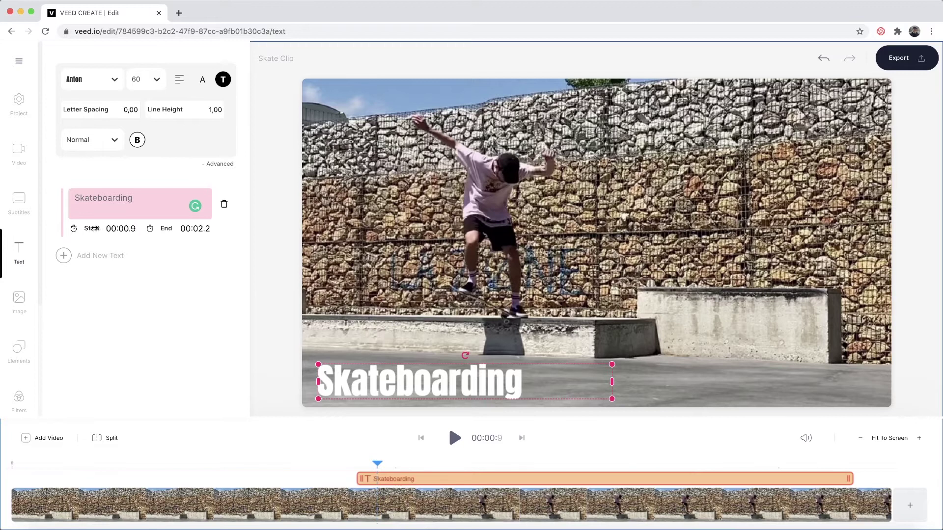
{"action": "left_click_drag", "start_coordinate": [163, 228], "coordinate": [161, 228]}
{"action": "left_click_drag", "start_coordinate": [359, 477], "coordinate": [415, 473]}
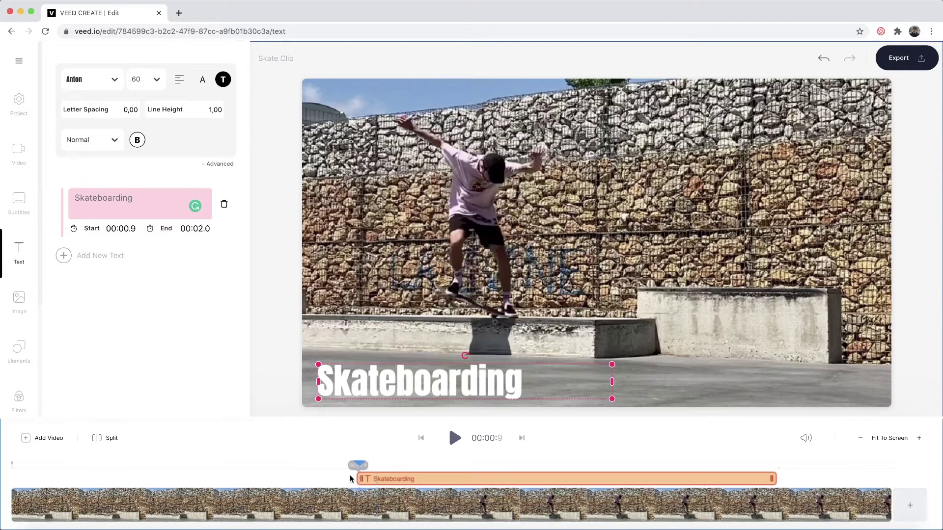
{"action": "left_click", "coordinate": [287, 396]}
{"action": "left_click", "coordinate": [454, 440]}
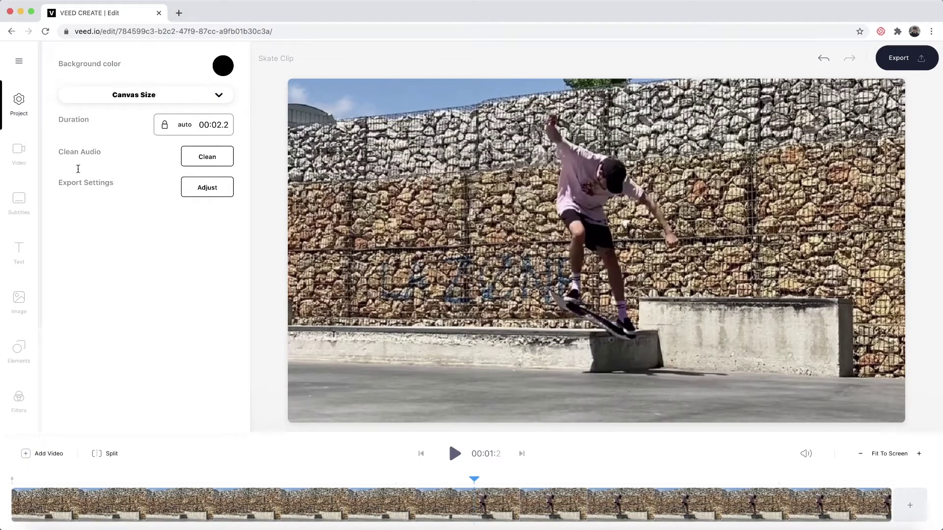
Set the canvas size to Square and play the clip to preview the new frame.
{"action": "left_click", "coordinate": [218, 95]}
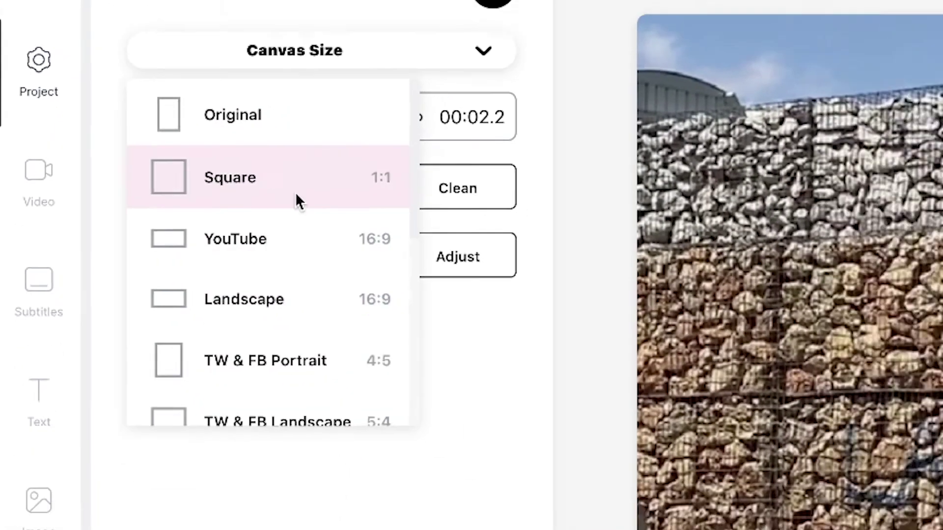
{"action": "left_click", "coordinate": [335, 184]}
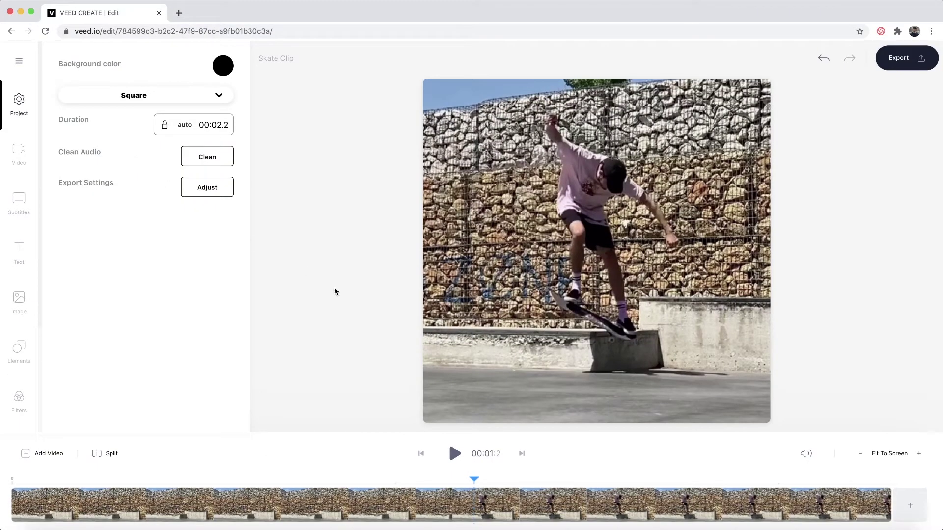
{"action": "left_click", "coordinate": [455, 454]}
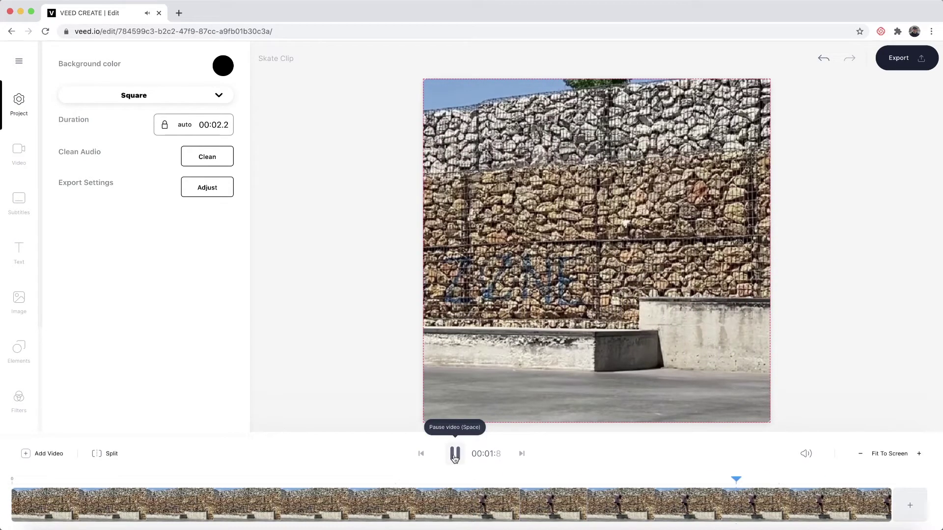
{"action": "left_click", "coordinate": [455, 455]}
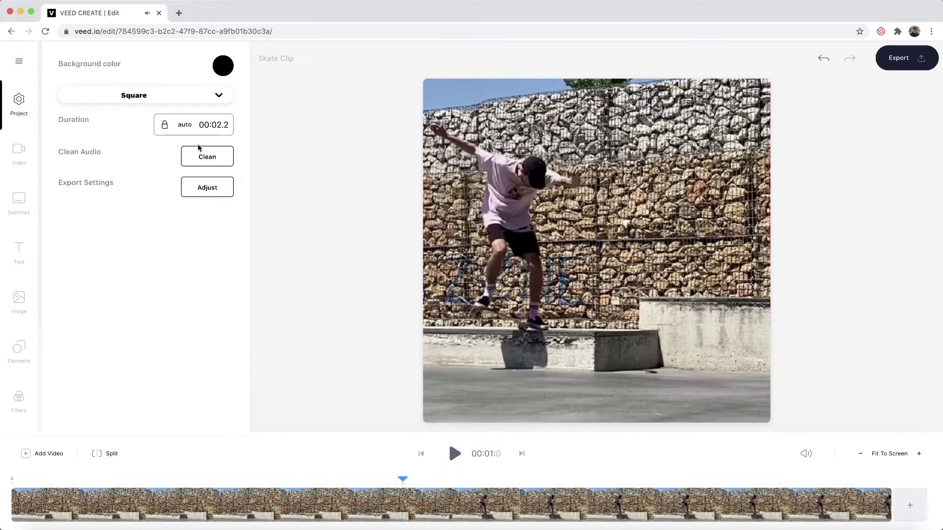
Switch the canvas size to Landscape, adding black bars above and below.
{"action": "left_click", "coordinate": [186, 99]}
{"action": "left_click", "coordinate": [133, 206]}
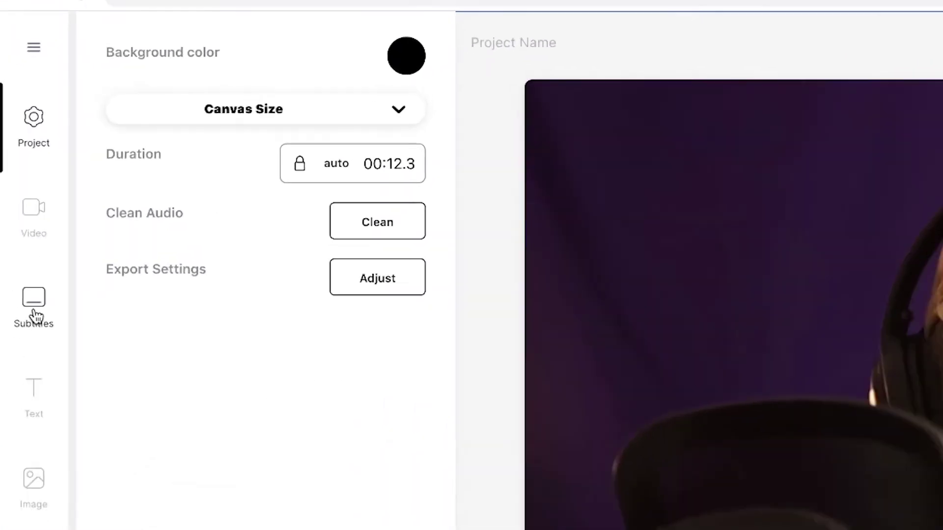
Generate automatic subtitles for the talking-head video.
{"action": "left_click", "coordinate": [35, 316]}
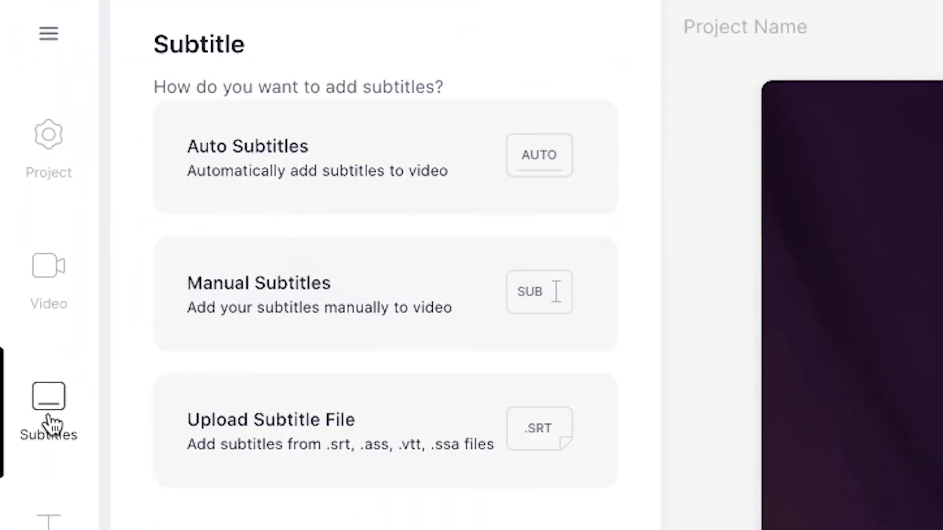
{"action": "left_click", "coordinate": [417, 179]}
{"action": "left_click", "coordinate": [493, 200]}
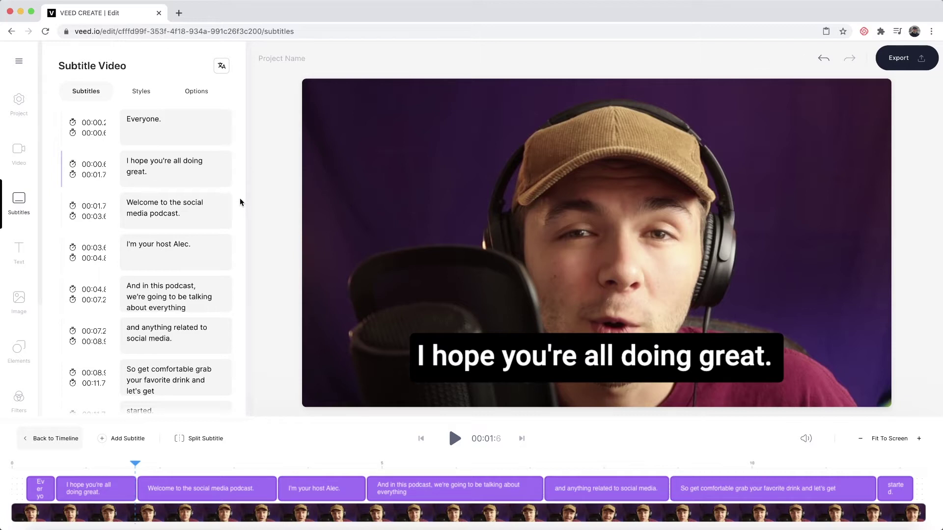
Apply the drop-shadow subtitle style and jump to the 'Welcome to the social media podcast' line.
{"action": "left_click", "coordinate": [143, 93]}
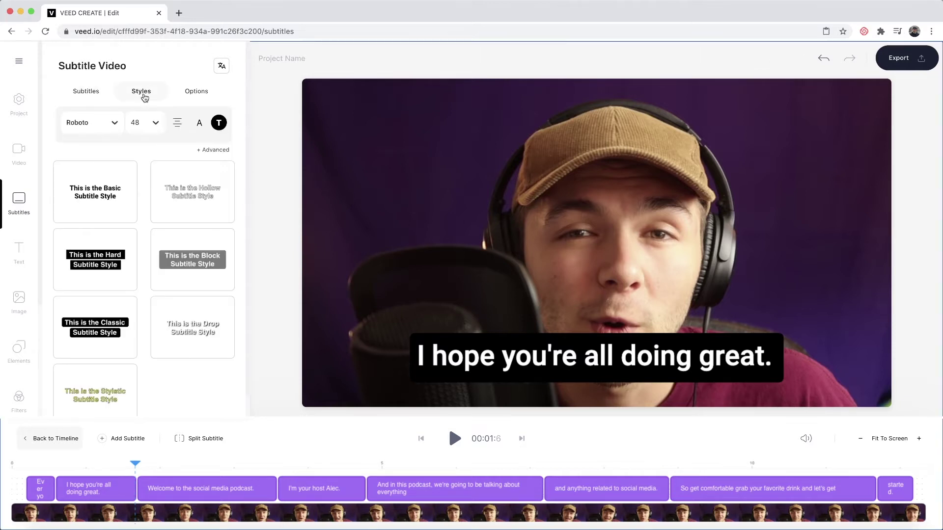
{"action": "left_click", "coordinate": [197, 321]}
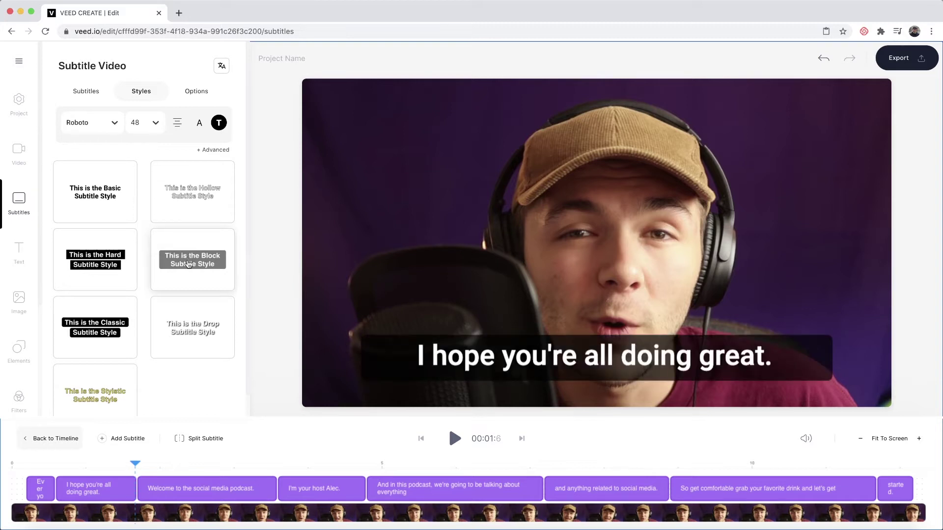
{"action": "left_click", "coordinate": [195, 490]}
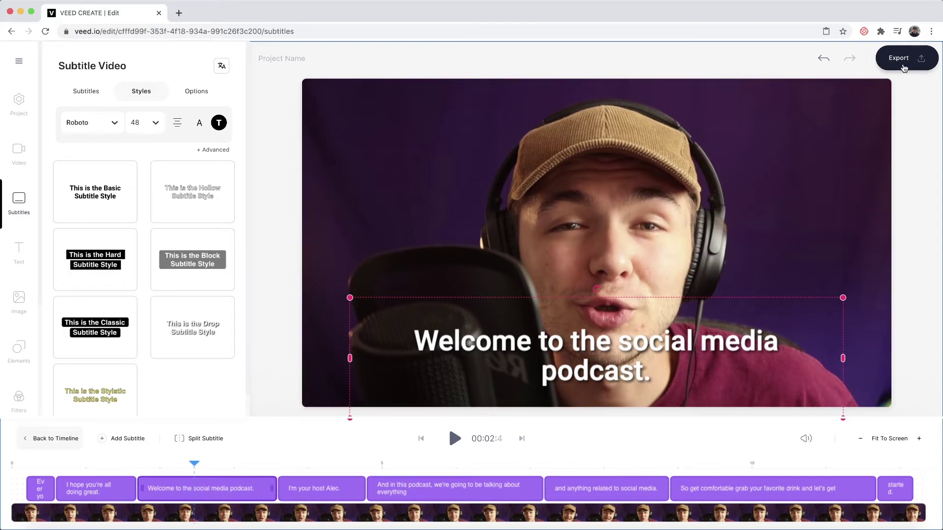
Download the subtitles as an .srt file and bring up the Subtitle Tracks list.
{"action": "left_click", "coordinate": [198, 92]}
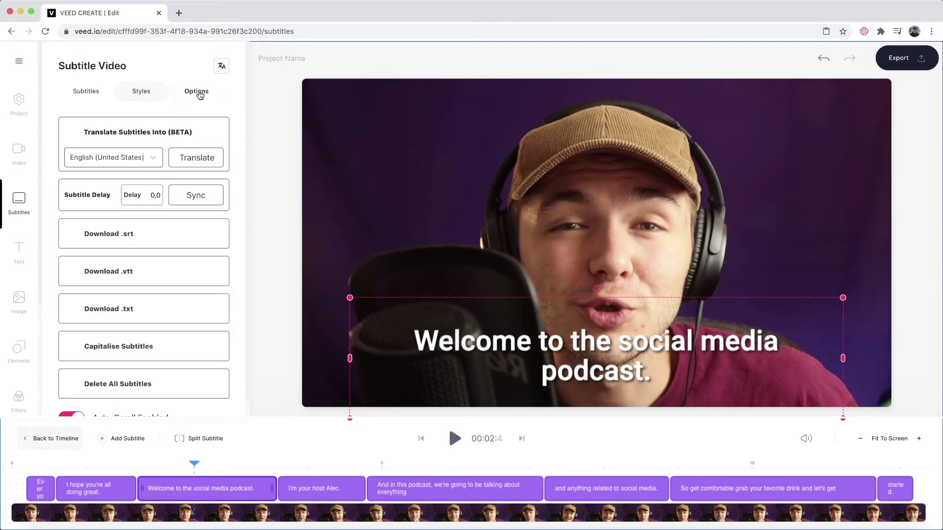
{"action": "left_click", "coordinate": [142, 241]}
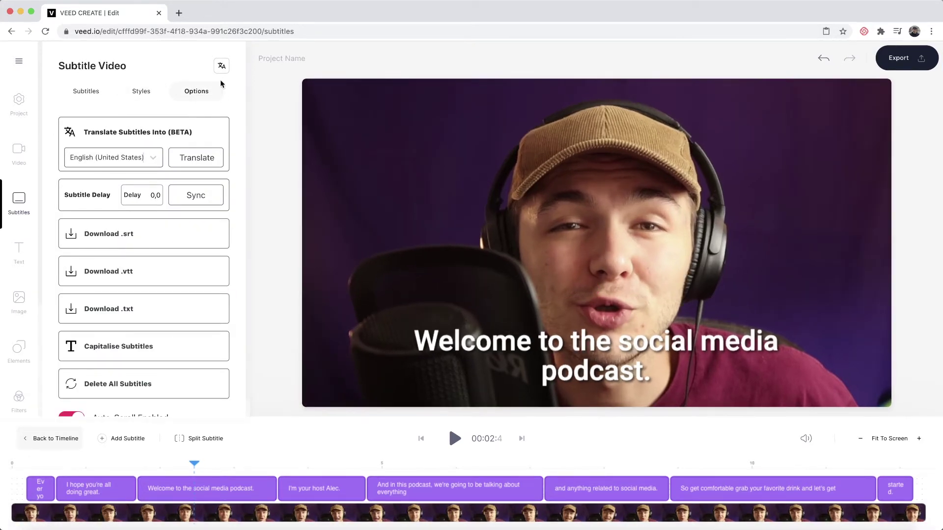
{"action": "left_click", "coordinate": [222, 69]}
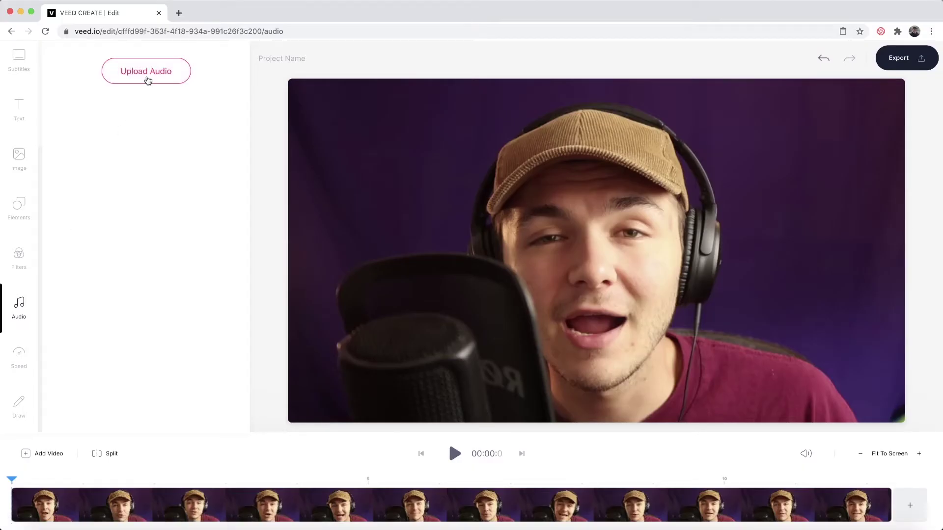
Upload the Computer Notification SFX.wav sound effect into the project.
{"action": "left_click", "coordinate": [148, 80]}
{"action": "left_click", "coordinate": [405, 80]}
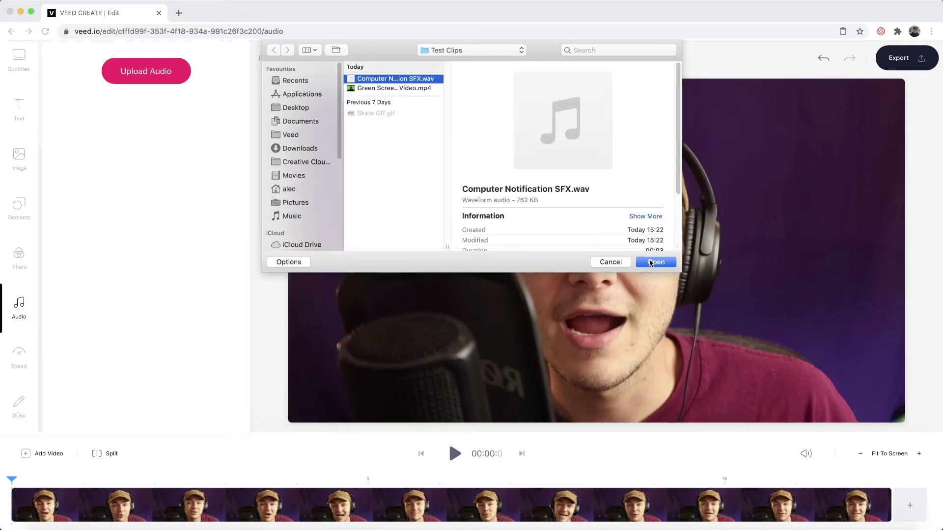
{"action": "left_click", "coordinate": [651, 263]}
Shift the sound effect clip later on the timeline and trim its start.
{"action": "left_click", "coordinate": [92, 477]}
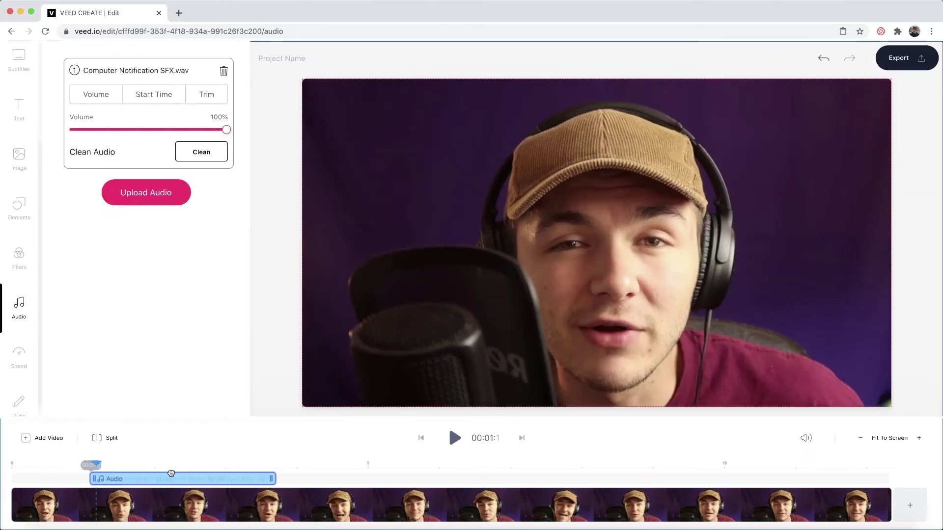
{"action": "left_click_drag", "start_coordinate": [171, 474], "coordinate": [206, 478]}
{"action": "left_click_drag", "start_coordinate": [127, 480], "coordinate": [183, 478]}
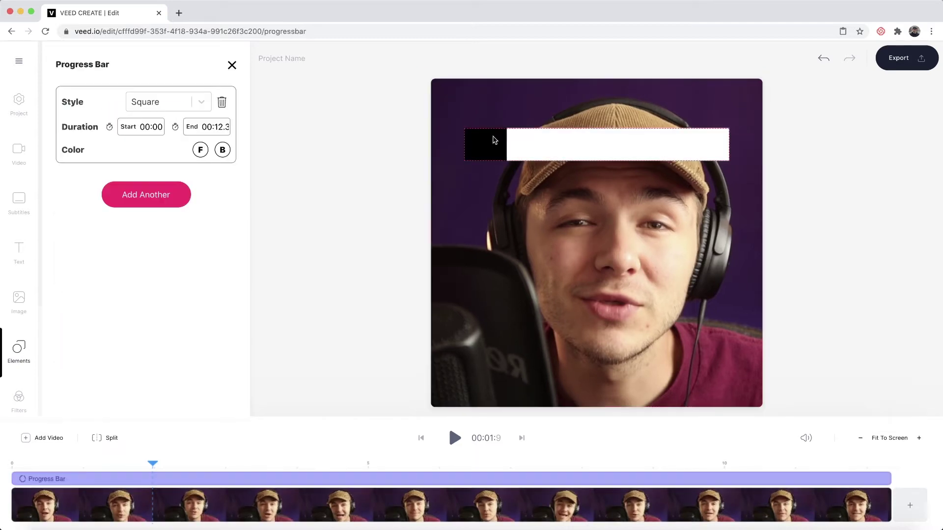
Drag the progress bar to the video's bottom edge and stretch it to full width.
{"action": "mouse_move", "coordinate": [493, 140]}
{"action": "left_mouse_down"}
{"action": "mouse_move", "coordinate": [490, 348]}
{"action": "mouse_move", "coordinate": [460, 400]}
{"action": "left_mouse_up"}
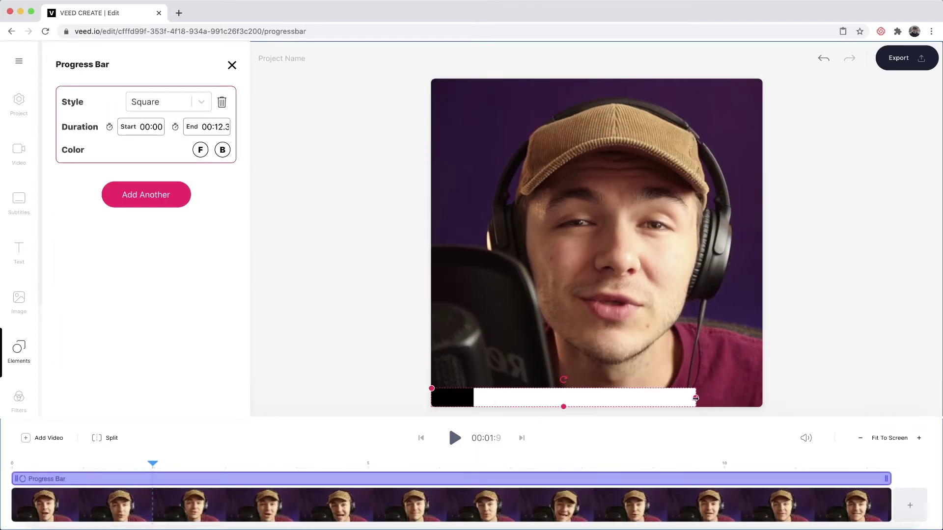
{"action": "left_click_drag", "start_coordinate": [695, 399], "coordinate": [762, 399]}
Try a black bar background, keep it white with the pink fill, and preview playback.
{"action": "left_click", "coordinate": [200, 149]}
{"action": "left_click", "coordinate": [149, 231]}
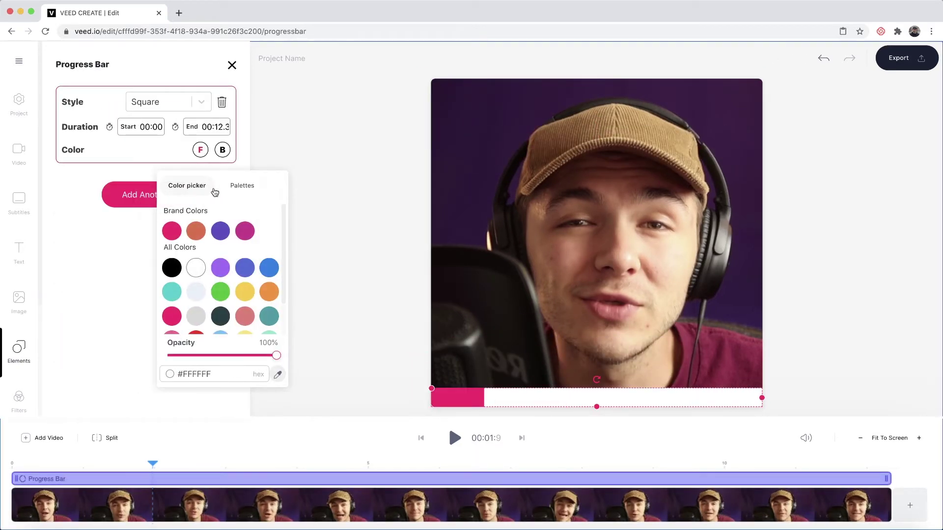
{"action": "left_click", "coordinate": [172, 268]}
{"action": "left_click", "coordinate": [200, 150]}
{"action": "left_click", "coordinate": [193, 271]}
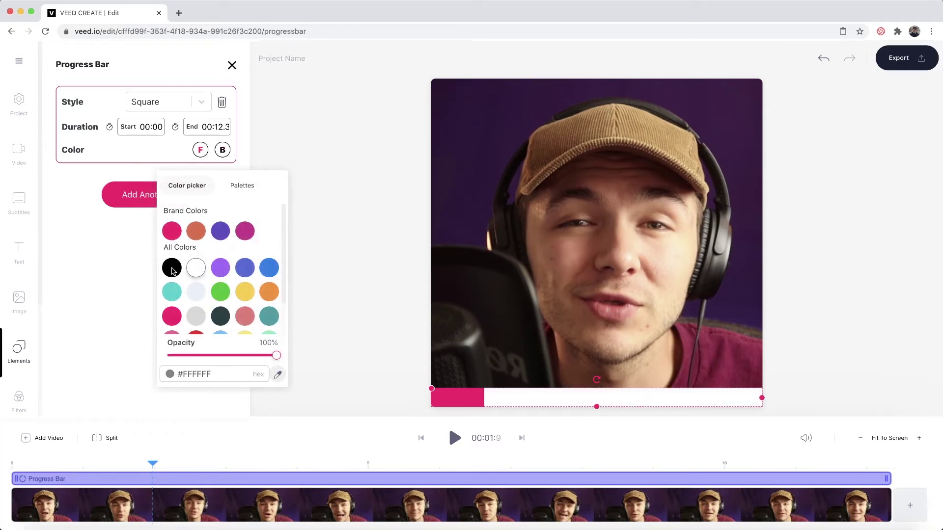
{"action": "left_click", "coordinate": [455, 437]}
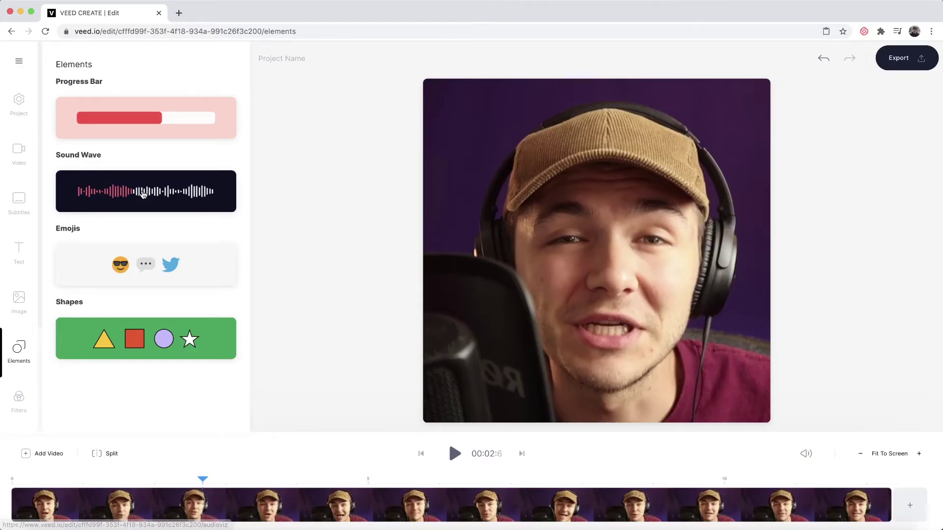
Add a sound wave to the video, glance at the style list, and preview it playing.
{"action": "left_click", "coordinate": [144, 194]}
{"action": "left_click", "coordinate": [98, 117]}
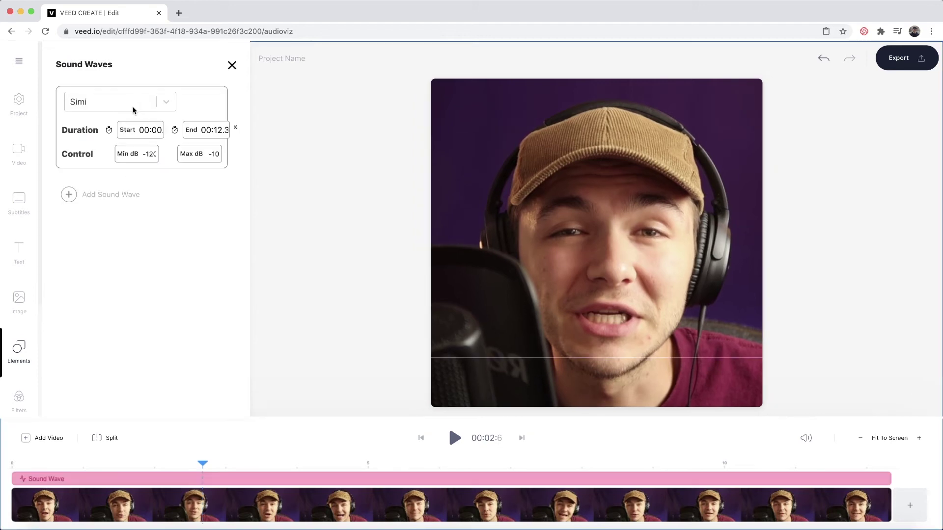
{"action": "left_click", "coordinate": [163, 106]}
{"action": "scroll", "coordinate": [128, 221], "scroll_direction": "down", "scroll_amount": 1}
{"action": "scroll", "coordinate": [129, 221], "scroll_direction": "down", "scroll_amount": 1}
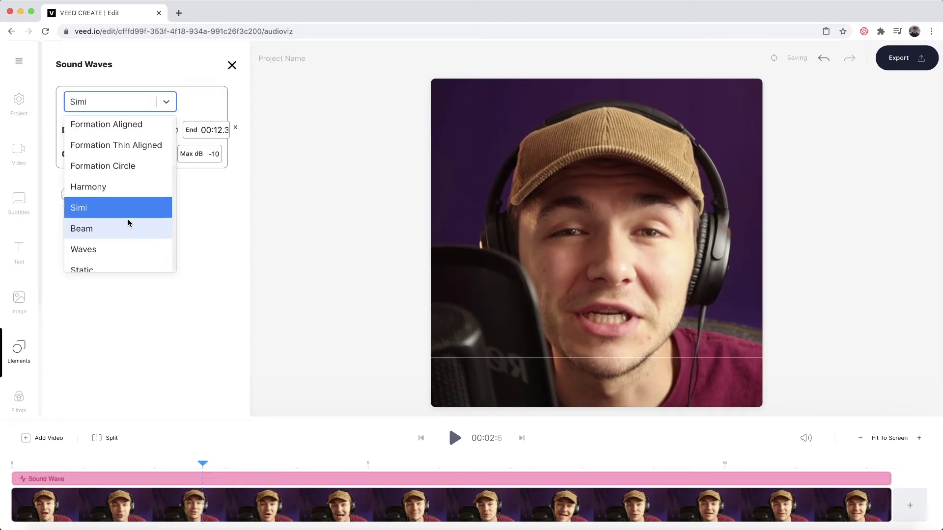
{"action": "scroll", "coordinate": [128, 222], "scroll_direction": "up", "scroll_amount": 3}
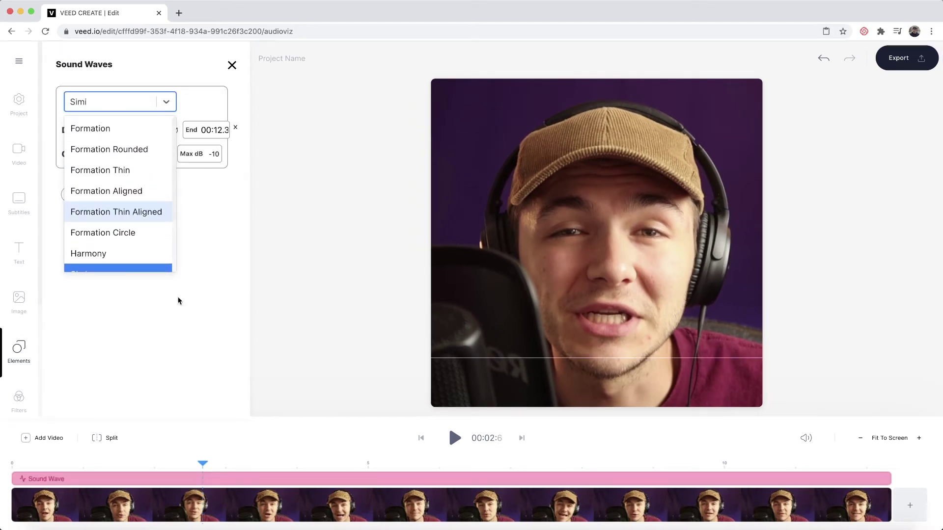
{"action": "left_click", "coordinate": [388, 427]}
{"action": "left_click", "coordinate": [455, 438]}
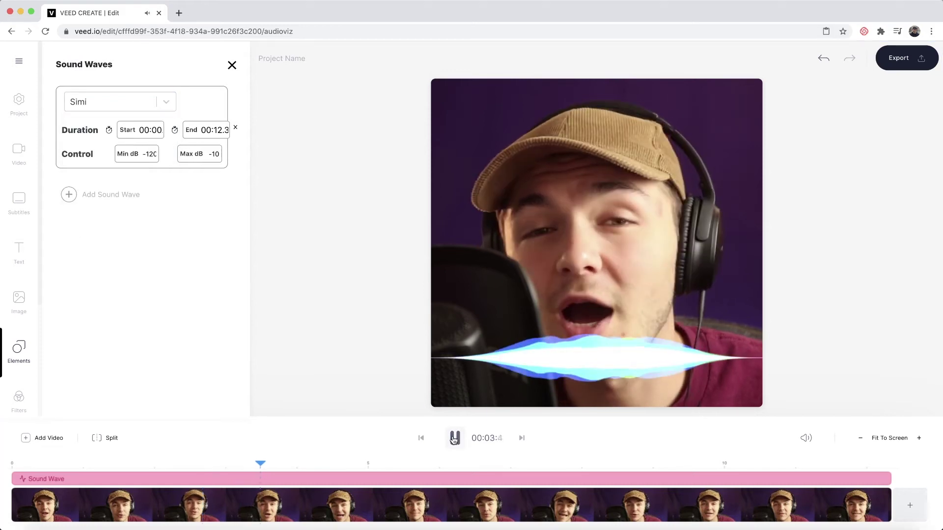
{"action": "left_click", "coordinate": [455, 438]}
Reselect the sound wave, switch it to the Formation Thin Aligned style, and preview.
{"action": "left_click", "coordinate": [598, 361]}
{"action": "left_click", "coordinate": [613, 294]}
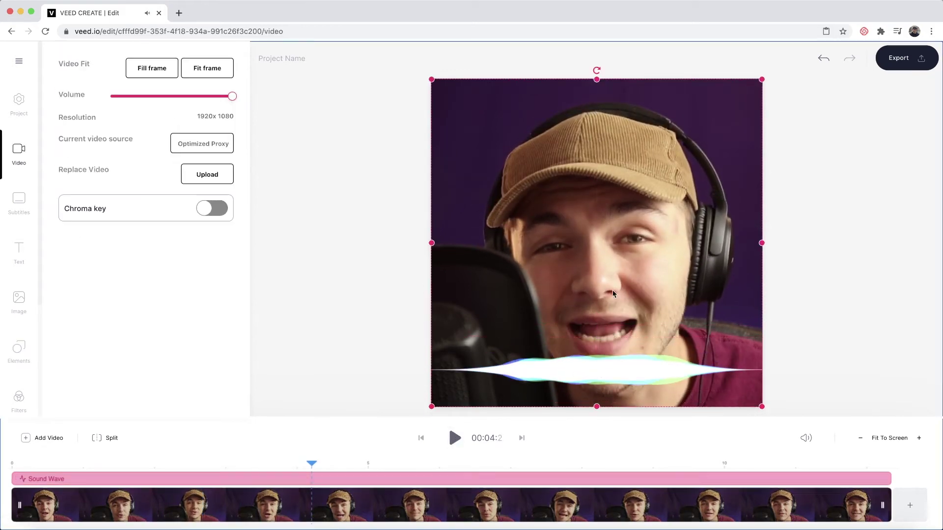
{"action": "left_click", "coordinate": [598, 366]}
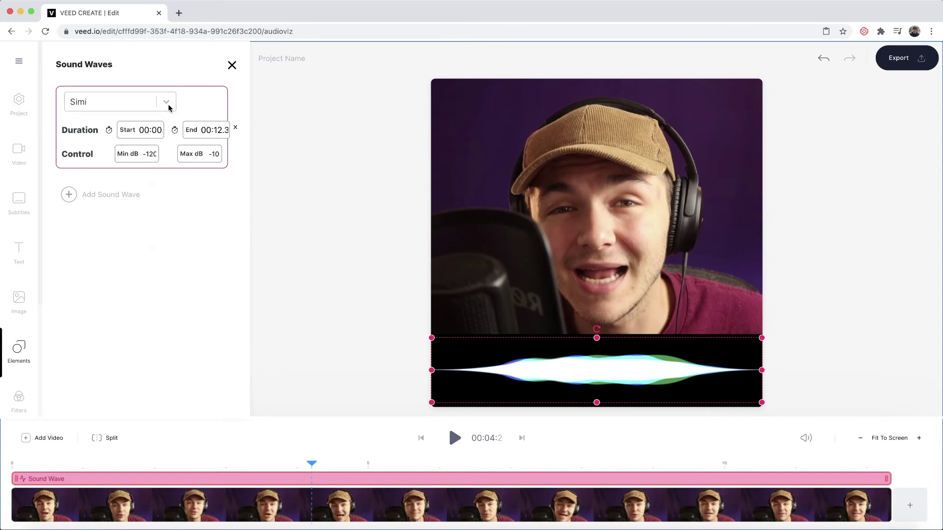
{"action": "left_click", "coordinate": [166, 103]}
{"action": "left_click", "coordinate": [120, 193]}
{"action": "left_click", "coordinate": [454, 438]}
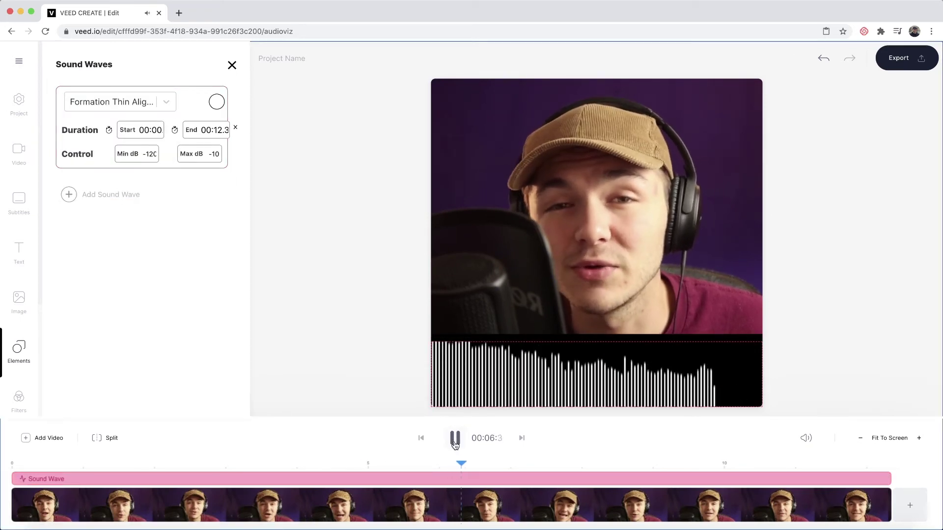
{"action": "left_click", "coordinate": [455, 438]}
Set the sound wave's maximum level to 55 dB and replay.
{"action": "double_click", "coordinate": [214, 153]}
{"action": "type", "text": "55"}
{"action": "left_click", "coordinate": [455, 438]}
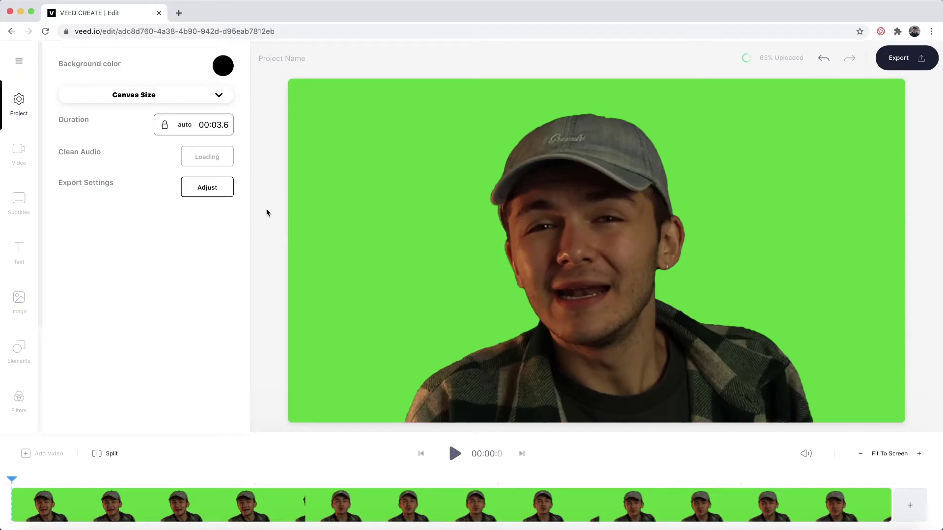
Enable Chroma key on the green-screen clip and lower the keying sensitivity.
{"action": "left_click", "coordinate": [20, 152]}
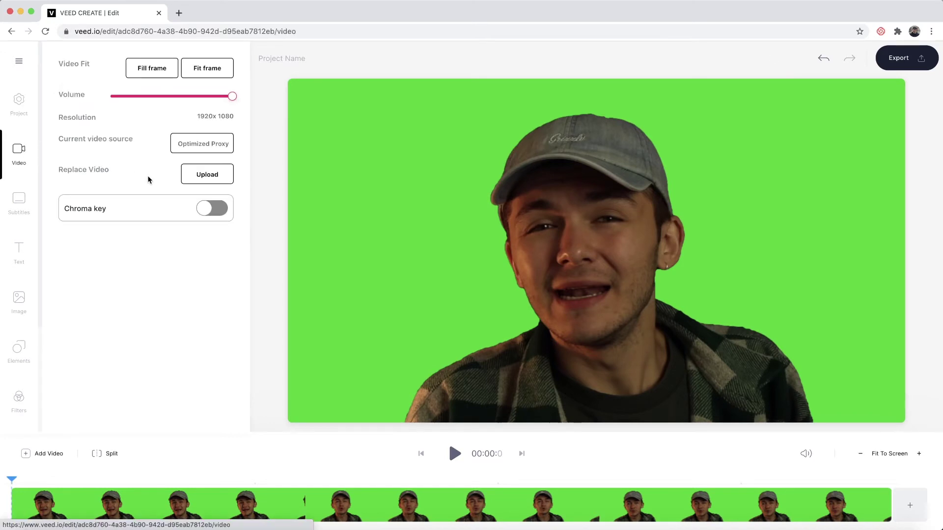
{"action": "left_click", "coordinate": [202, 213]}
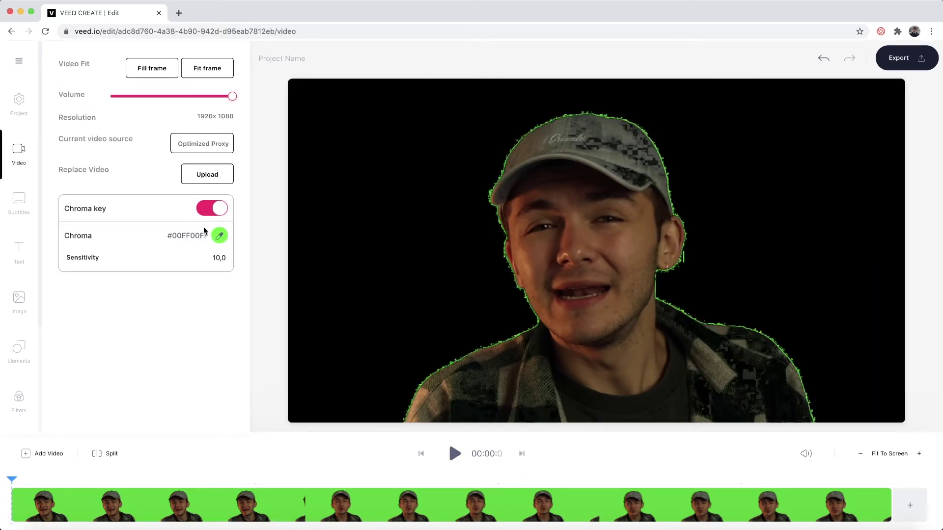
{"action": "left_click_drag", "start_coordinate": [74, 253], "coordinate": [74, 255]}
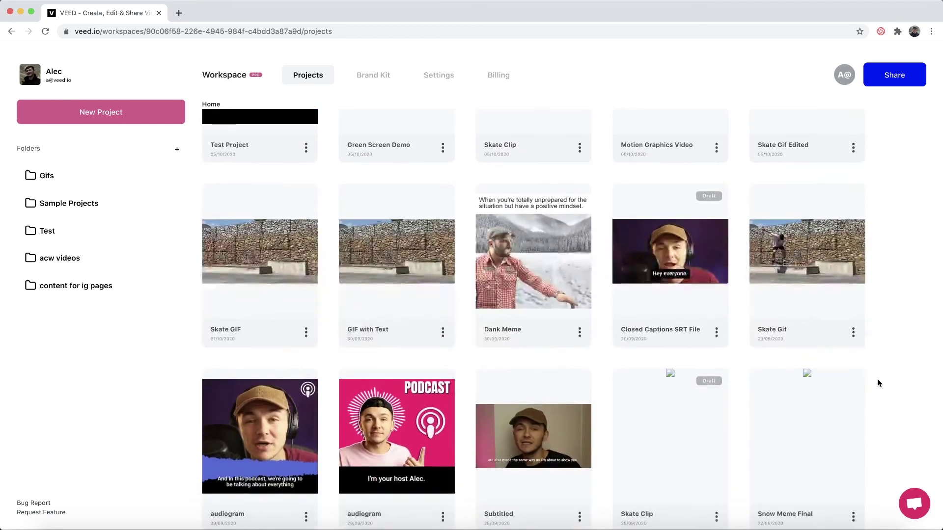
{"action": "scroll", "coordinate": [878, 383], "scroll_direction": "down", "scroll_amount": 3}
{"action": "scroll", "coordinate": [878, 383], "scroll_direction": "down", "scroll_amount": 3}
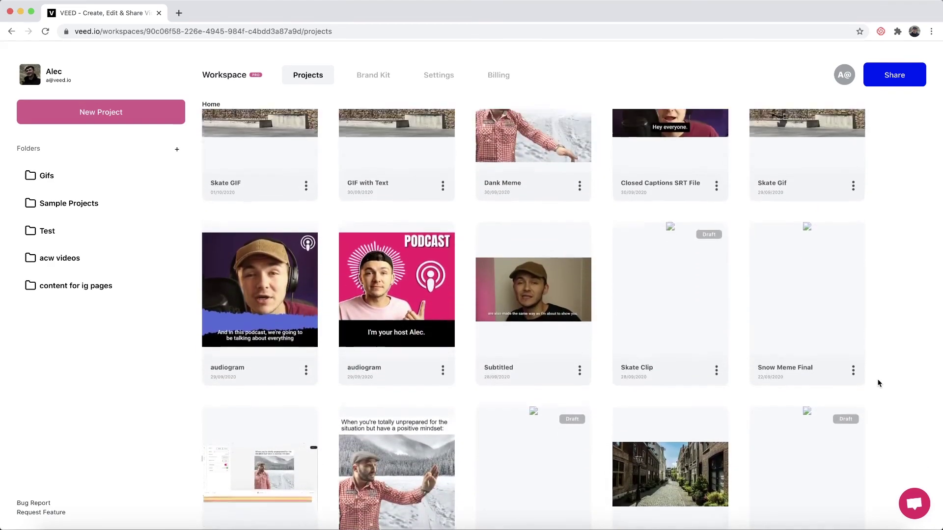
{"action": "scroll", "coordinate": [879, 383], "scroll_direction": "up", "scroll_amount": 3}
{"action": "scroll", "coordinate": [878, 383], "scroll_direction": "up", "scroll_amount": 5}
{"action": "scroll", "coordinate": [878, 384], "scroll_direction": "up", "scroll_amount": 1}
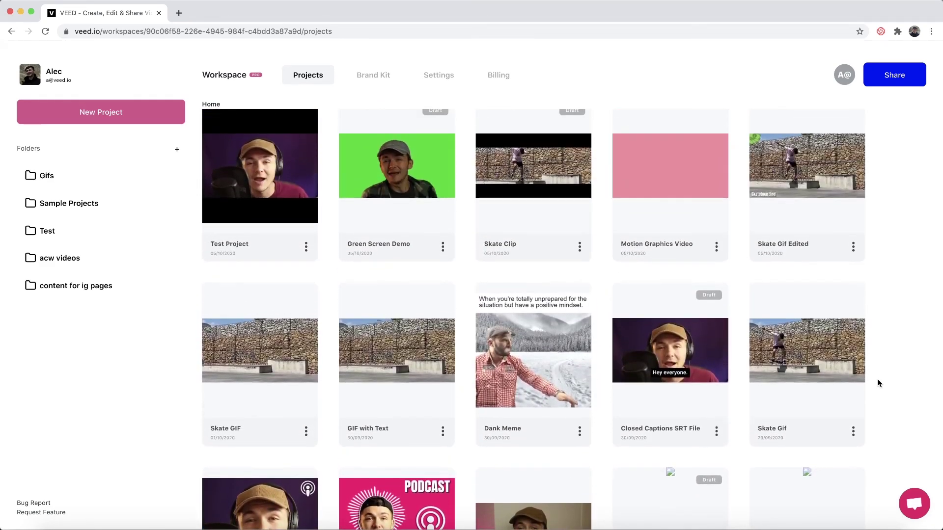